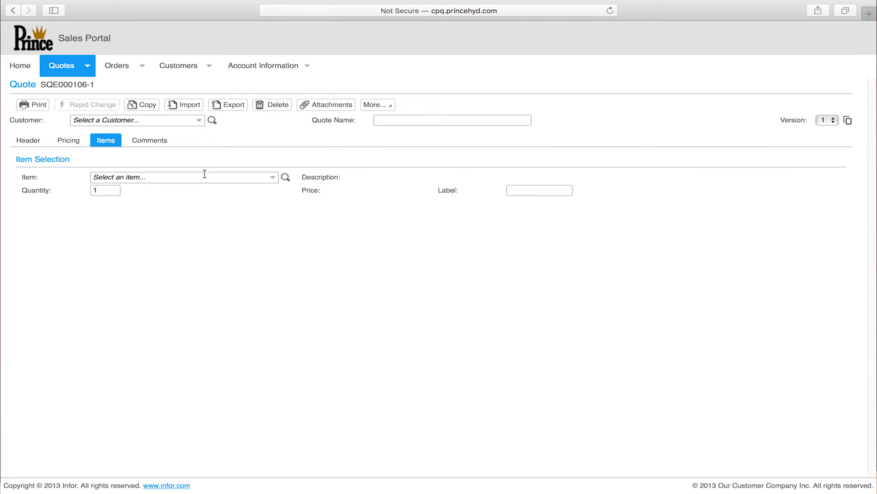
Choose Magnum Cylinder as the quote item and start its configuration
{"action": "left_click", "coordinate": [272, 178]}
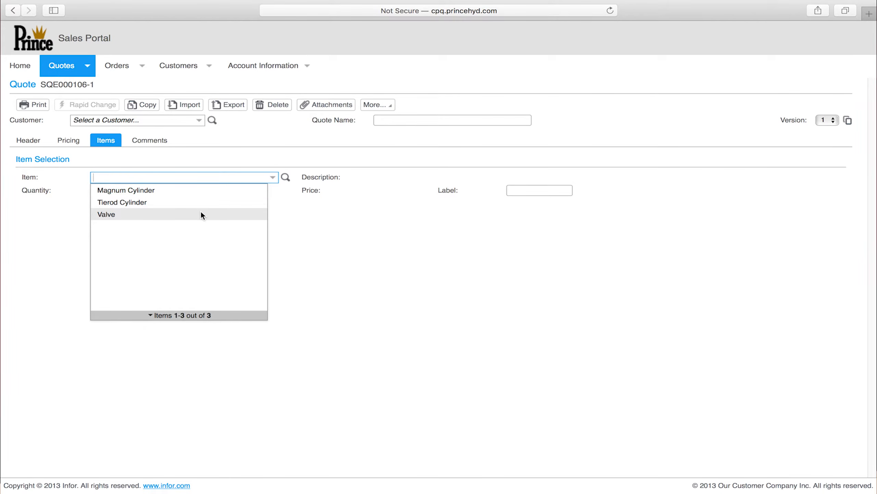
{"action": "left_click", "coordinate": [196, 190]}
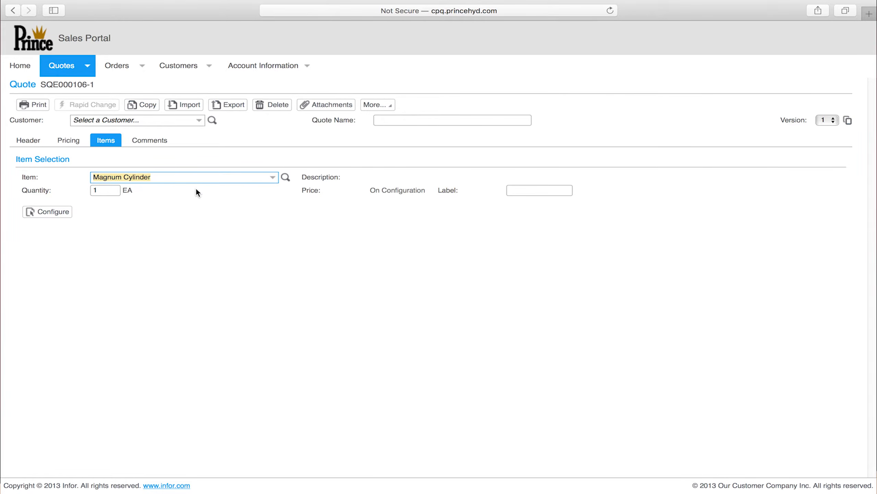
{"action": "left_click", "coordinate": [47, 211]}
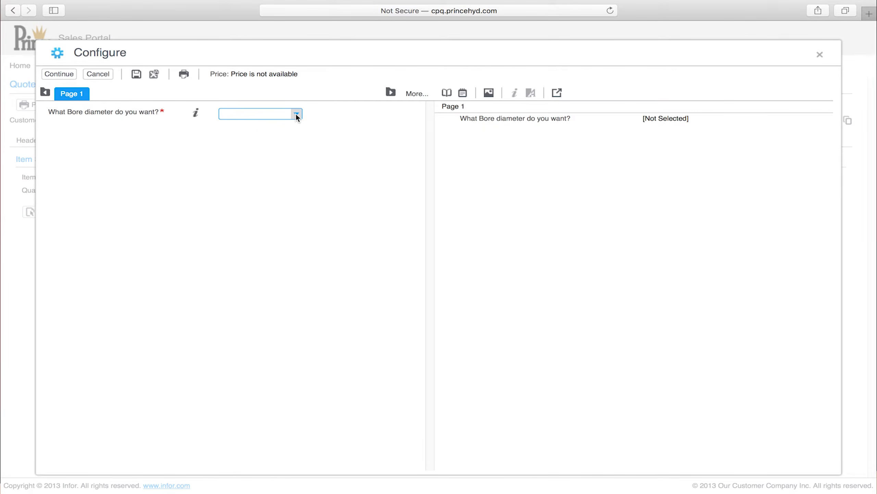
Set the cylinder's bore diameter to 30 - Ø3.00 Bore and its stroke length to 20 - 20" Stroke
{"action": "left_click", "coordinate": [296, 115]}
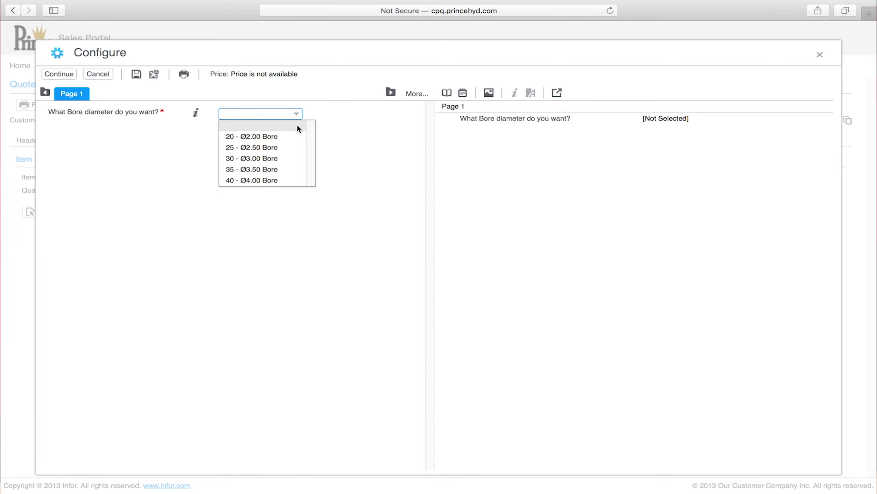
{"action": "left_click", "coordinate": [278, 157]}
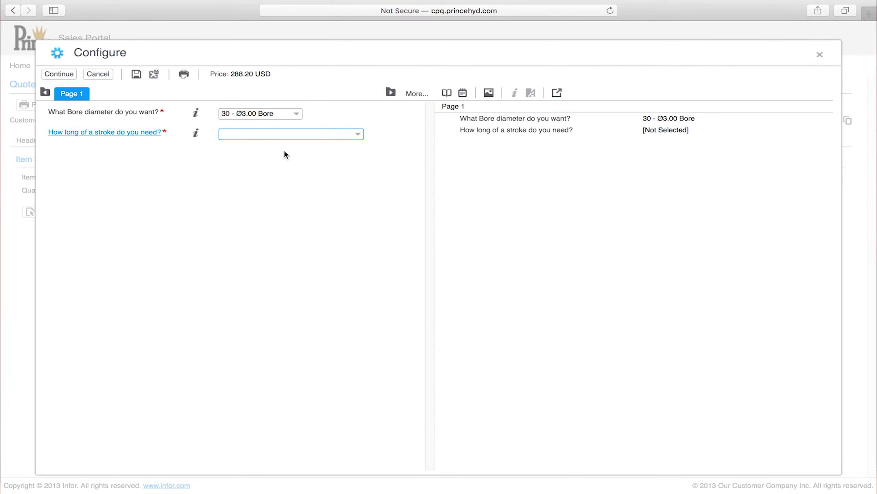
{"action": "left_click", "coordinate": [336, 133]}
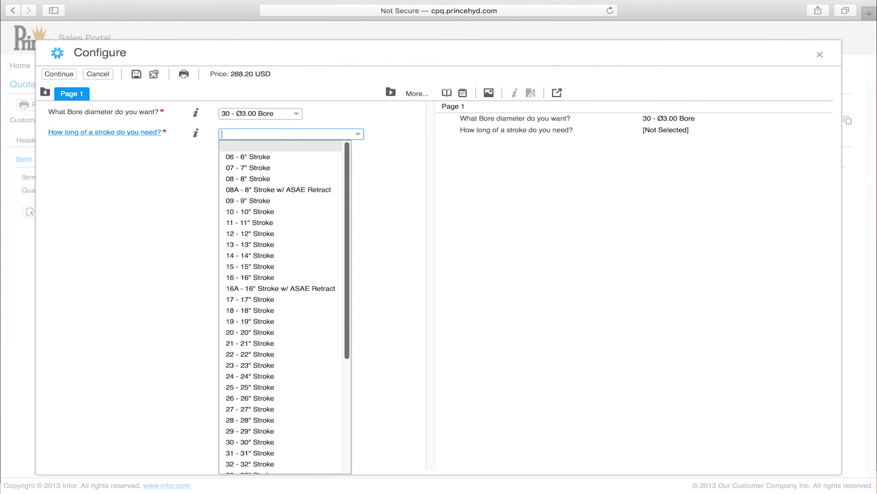
{"action": "key", "text": "Down"}
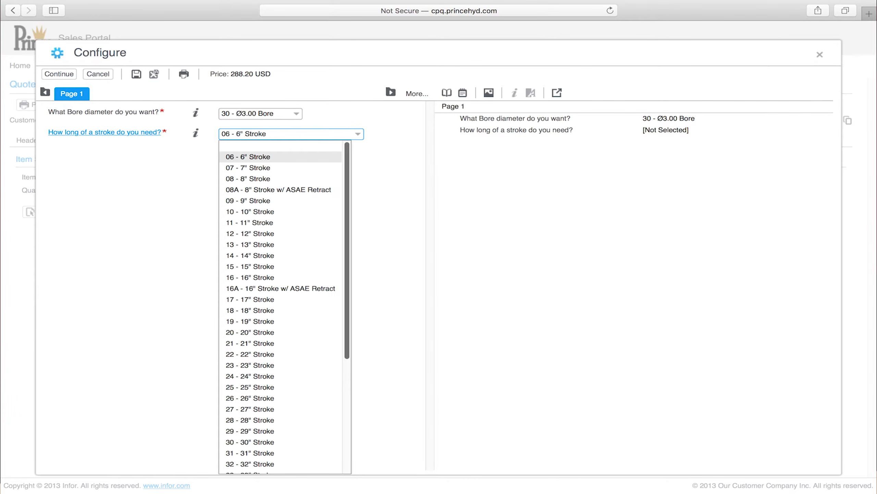
{"action": "key", "text": "Down"}
{"action": "key", "text": "Down"}
{"action": "key", "text": "Down"}
{"action": "key", "text": "Down"}
{"action": "key", "text": "Down"}
{"action": "key", "text": "Down"}
{"action": "key", "text": "Down"}
{"action": "key", "text": "Down"}
{"action": "key", "text": "Down"}
{"action": "key", "text": "Down"}
{"action": "key", "text": "Down"}
{"action": "key", "text": "Down"}
{"action": "key", "text": "Down"}
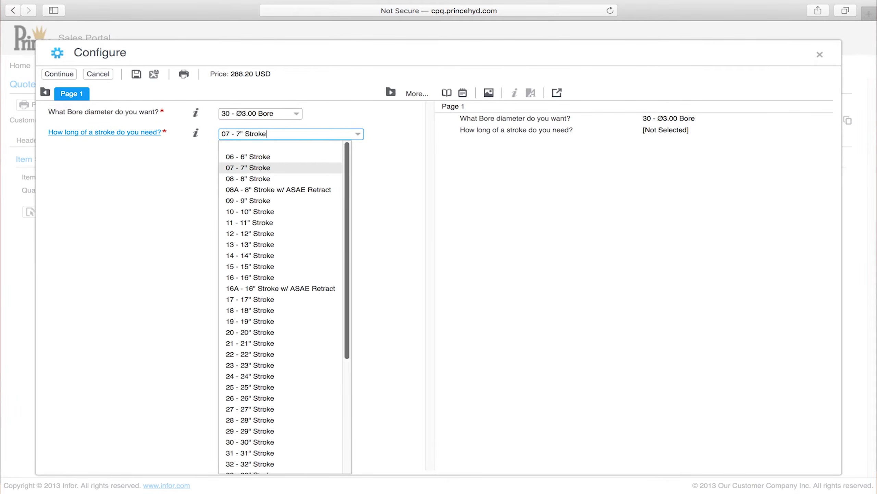
{"action": "key", "text": "Down"}
{"action": "key", "text": "Down"}
{"action": "key", "text": "Down"}
{"action": "key", "text": "Down"}
{"action": "key", "text": "Down"}
{"action": "key", "text": "Down"}
{"action": "key", "text": "Down"}
{"action": "key", "text": "Down"}
{"action": "key", "text": "Down"}
{"action": "key", "text": "Down"}
{"action": "key", "text": "Down"}
{"action": "key", "text": "Down"}
{"action": "key", "text": "Down"}
{"action": "key", "text": "Down"}
{"action": "key", "text": "Down"}
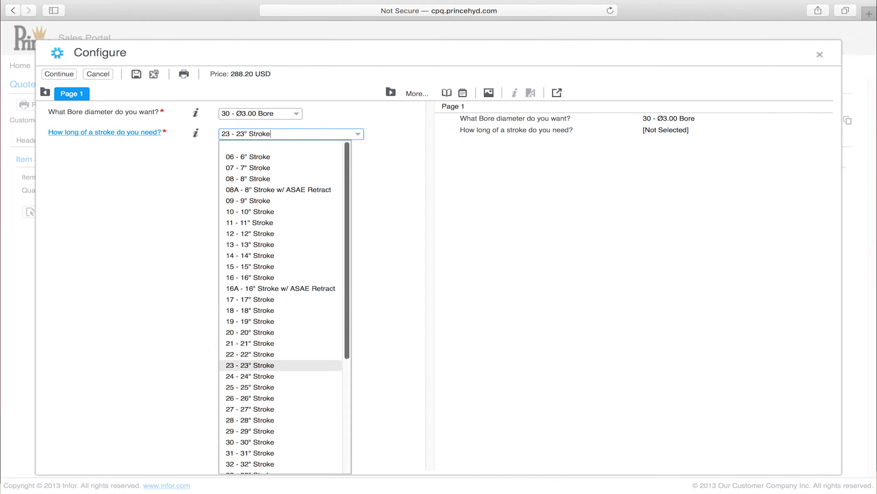
{"action": "key", "text": "Down"}
{"action": "key", "text": "Down"}
{"action": "key", "text": "Down"}
{"action": "key", "text": "Down"}
{"action": "key", "text": "Down"}
{"action": "key", "text": "Down"}
{"action": "key", "text": "Down"}
{"action": "key", "text": "Down"}
{"action": "key", "text": "Down"}
{"action": "key", "text": "Down"}
{"action": "key", "text": "Down"}
{"action": "key", "text": "Down"}
{"action": "key", "text": "Down"}
{"action": "key", "text": "Down"}
{"action": "key", "text": "Down"}
{"action": "key", "text": "Down"}
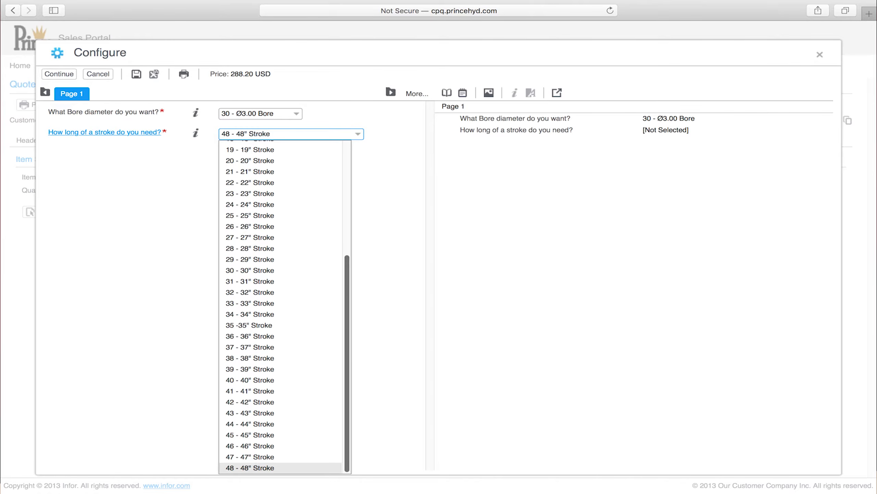
{"action": "left_click", "coordinate": [258, 161]}
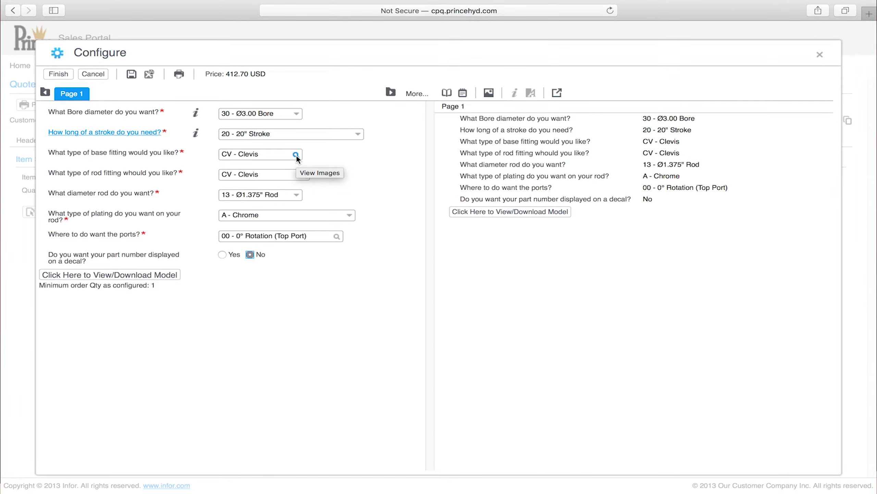
Check the available base fitting and rod fitting options for the cylinder without changing the selections
{"action": "left_click", "coordinate": [296, 155]}
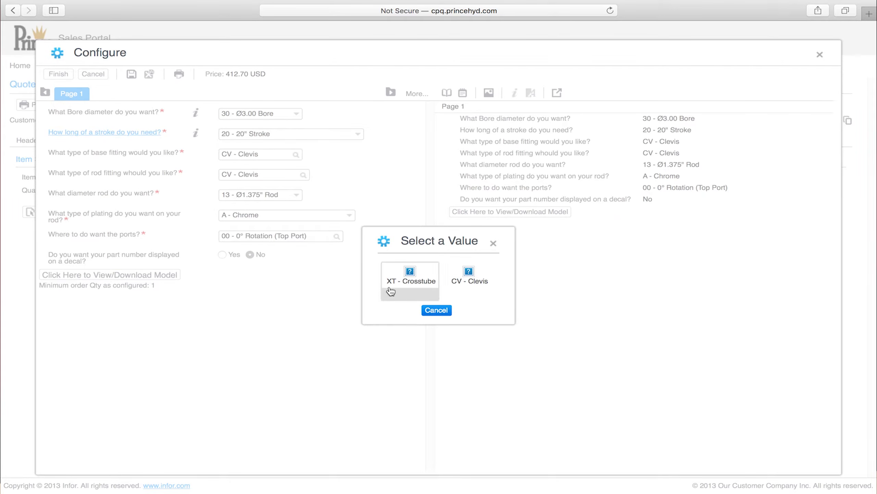
{"action": "left_click", "coordinate": [436, 310]}
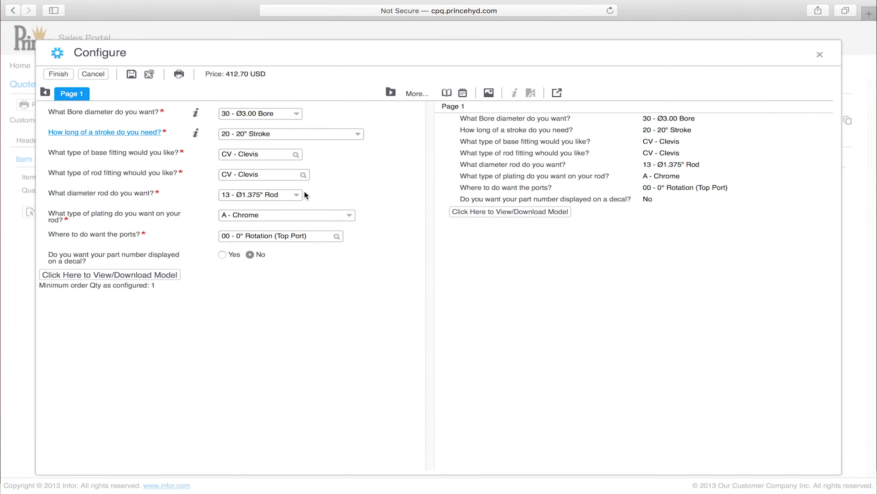
{"action": "left_click", "coordinate": [303, 175]}
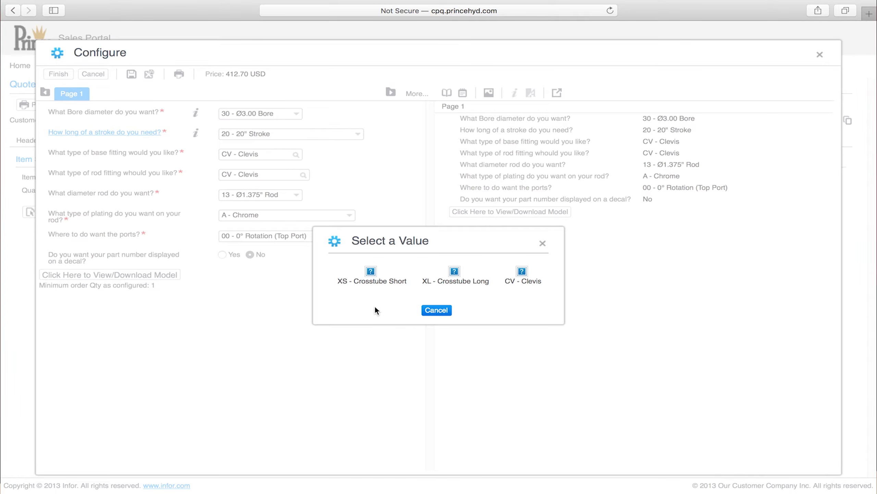
{"action": "left_click", "coordinate": [437, 310]}
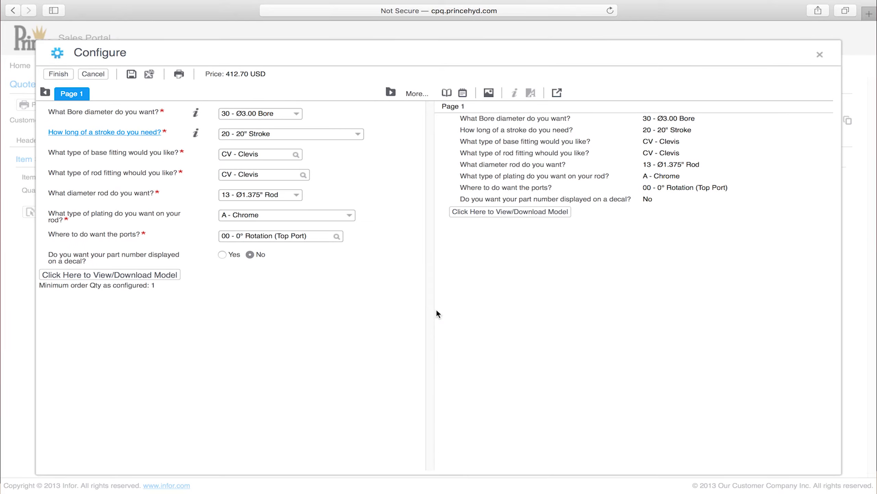
Check the available rod diameter, rod plating and port location options while keeping the current selections
{"action": "left_click", "coordinate": [296, 196]}
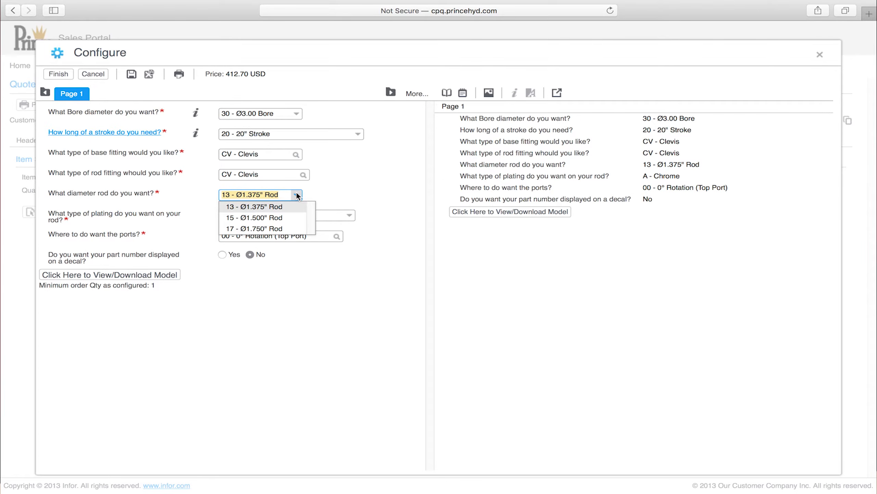
{"action": "left_click", "coordinate": [323, 195]}
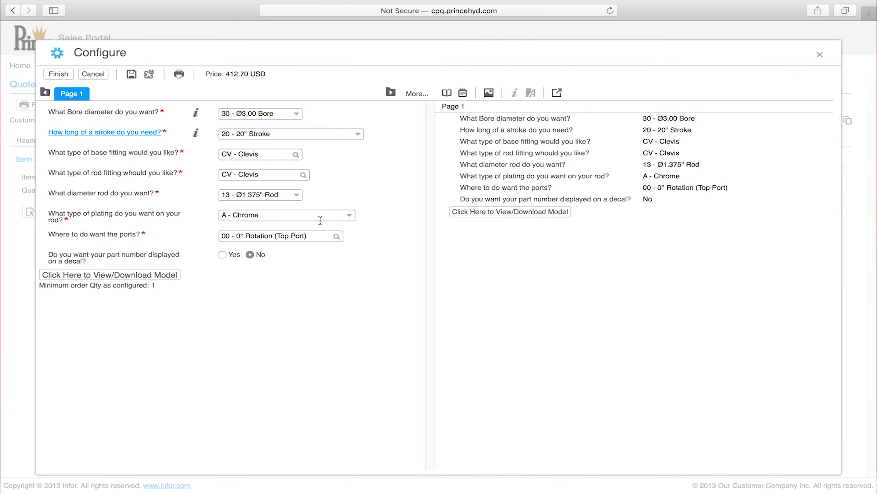
{"action": "left_click", "coordinate": [350, 215]}
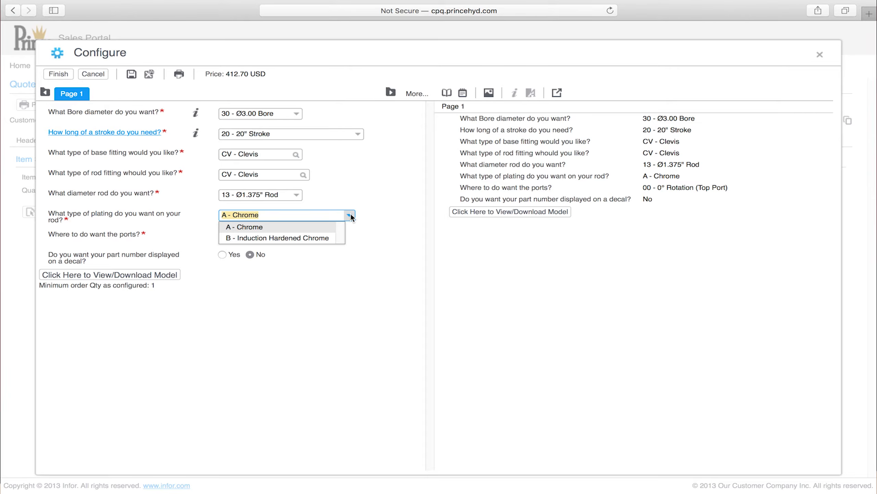
{"action": "left_click", "coordinate": [350, 215]}
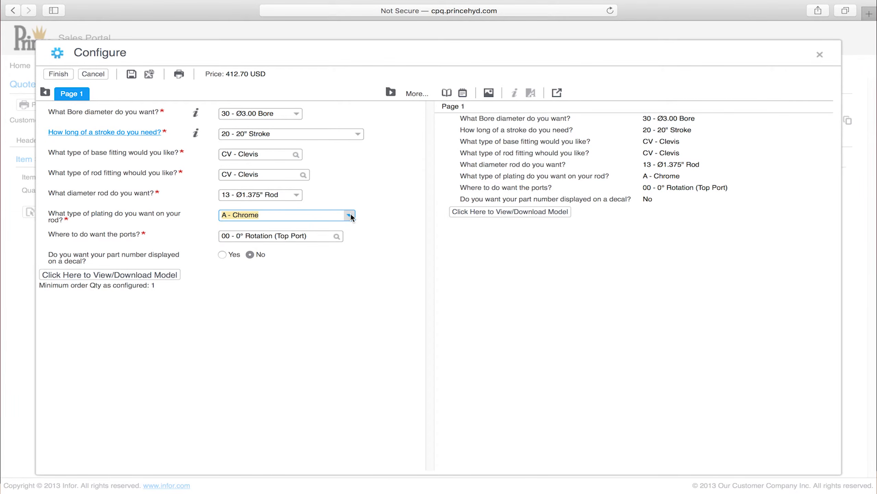
{"action": "left_click", "coordinate": [337, 237]}
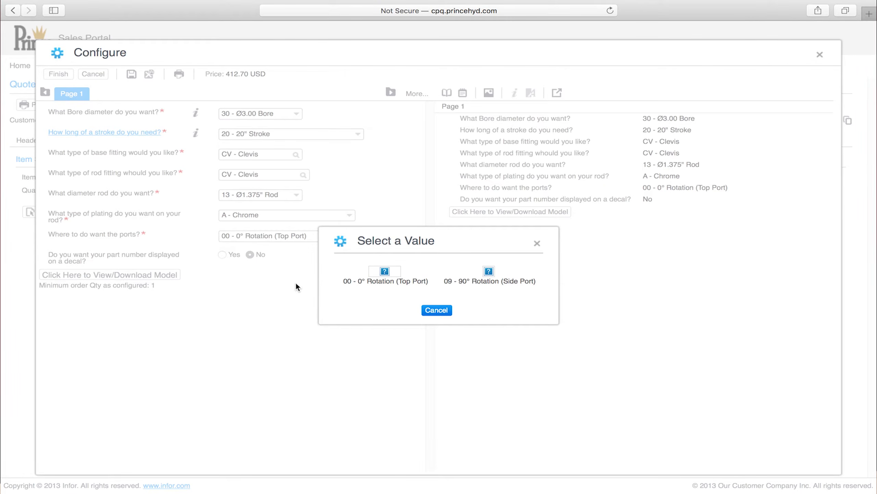
{"action": "left_click", "coordinate": [437, 311]}
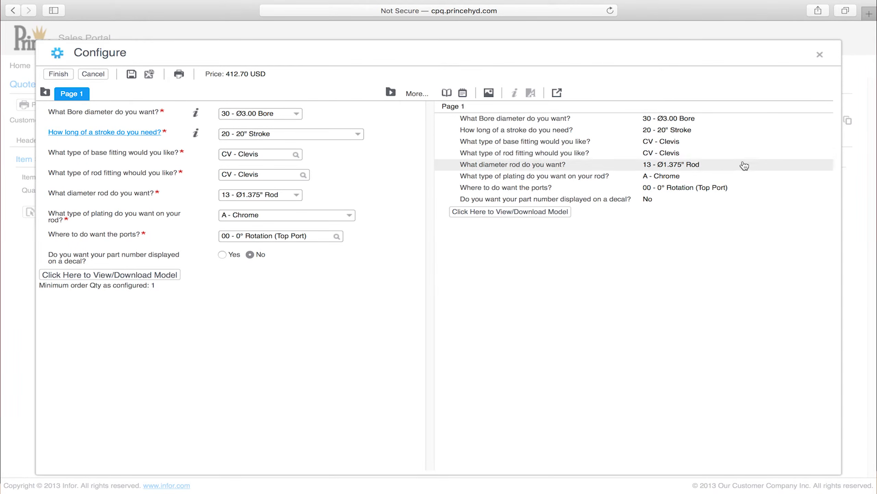
Review the cylinder's price breakdown and part details, and inspect its 3D model from another angle
{"action": "left_click", "coordinate": [464, 92]}
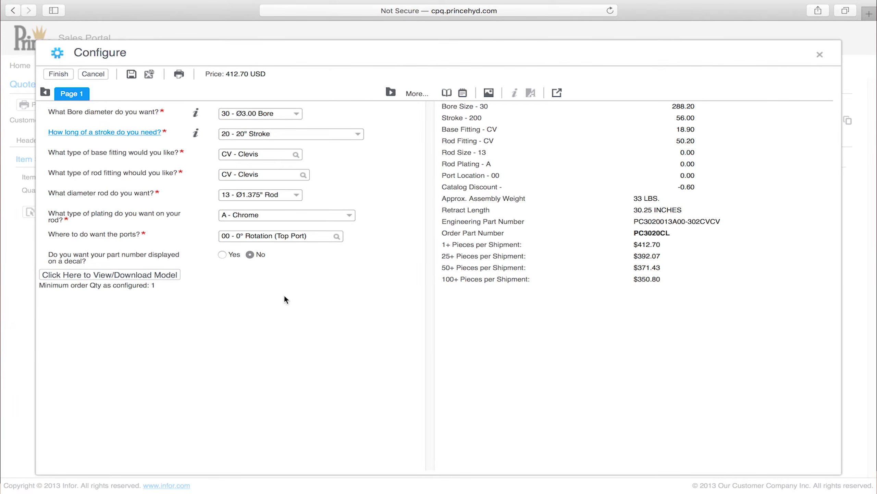
{"action": "left_click", "coordinate": [149, 274]}
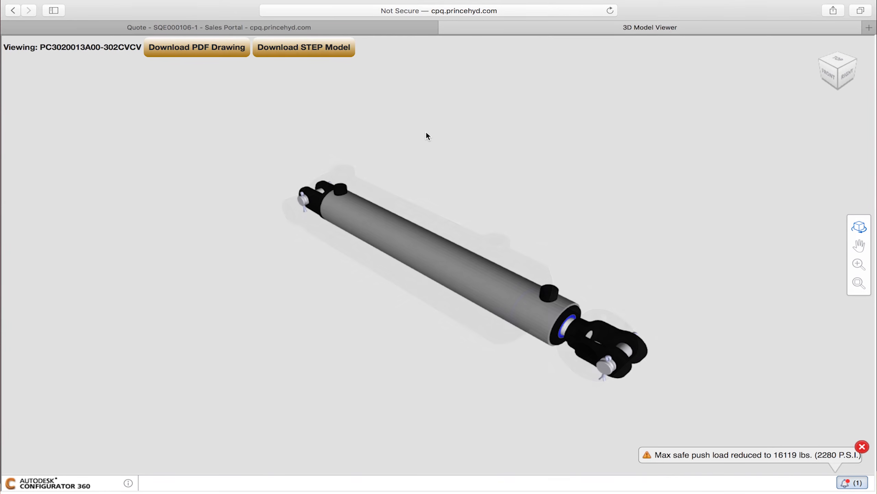
{"action": "left_click_drag", "start_coordinate": [407, 176], "coordinate": [381, 146]}
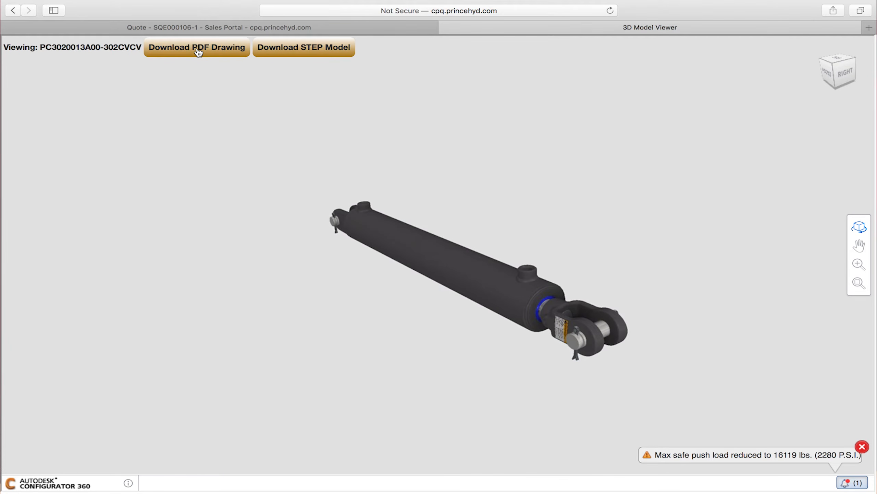
{"action": "left_click_drag", "start_coordinate": [434, 110], "coordinate": [446, 27]}
{"action": "left_click", "coordinate": [445, 28]}
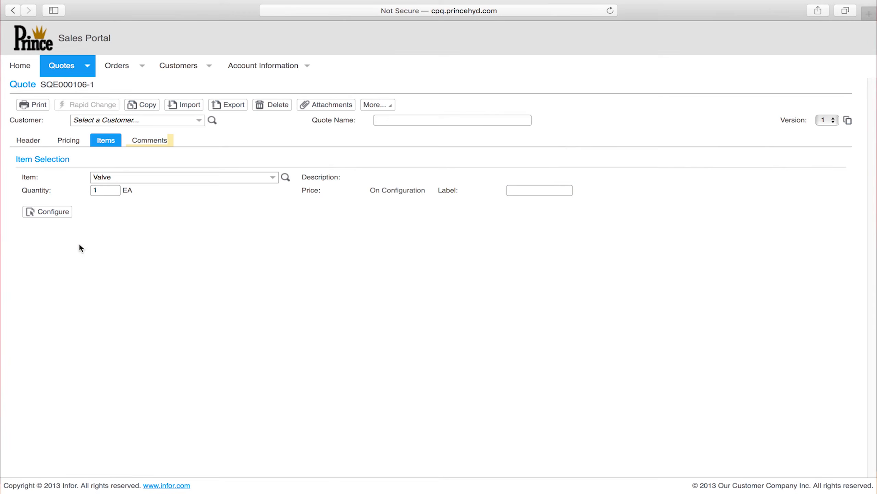
Open the configuration of the Valve item and choose Stack Valve Assembly as the valve type
{"action": "left_click", "coordinate": [50, 213]}
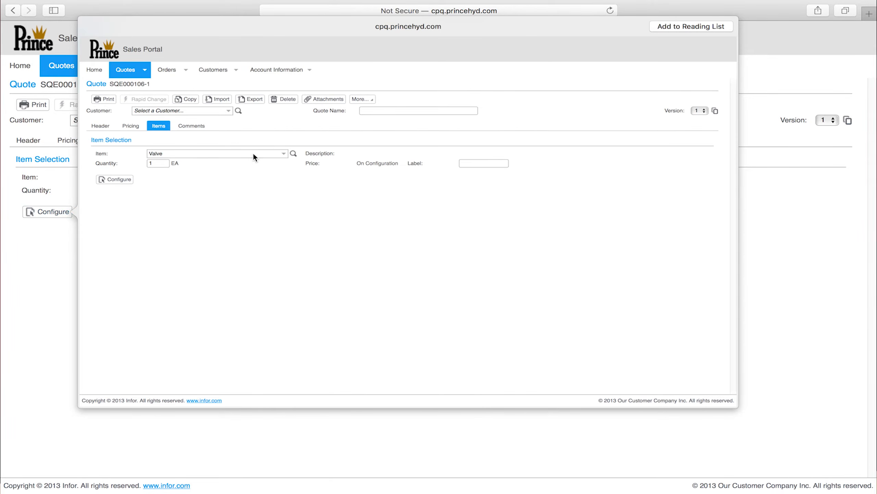
{"action": "left_click", "coordinate": [52, 230]}
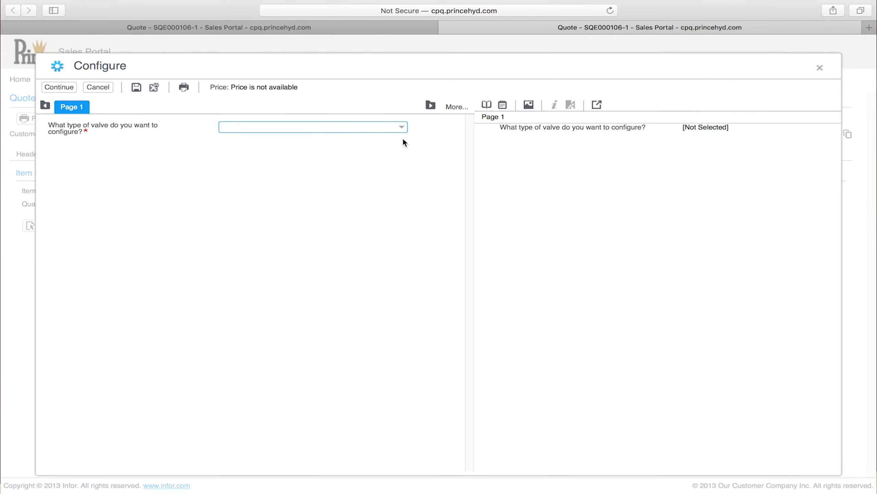
{"action": "left_click", "coordinate": [401, 127]}
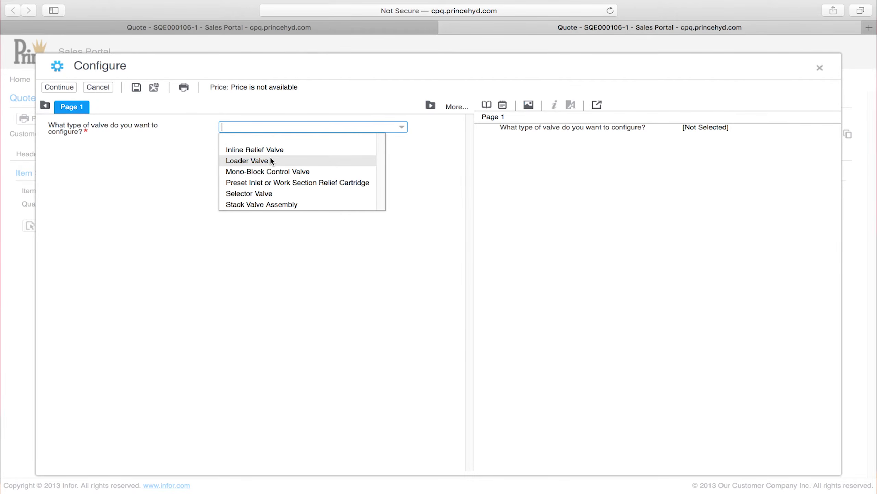
{"action": "left_click", "coordinate": [274, 204]}
Set the stack valve's shipment quantity to 1-10 Pieces per Shipment and its flow rating to 12 GPM
{"action": "left_click", "coordinate": [331, 127]}
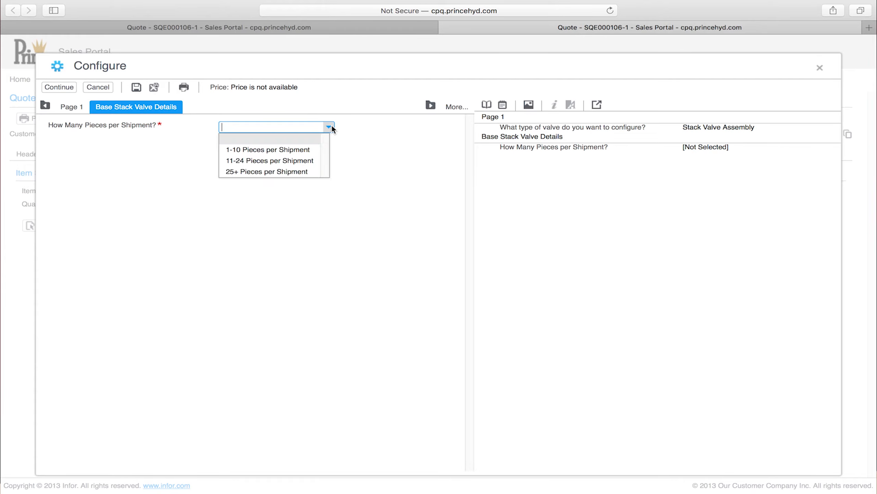
{"action": "left_click", "coordinate": [295, 149]}
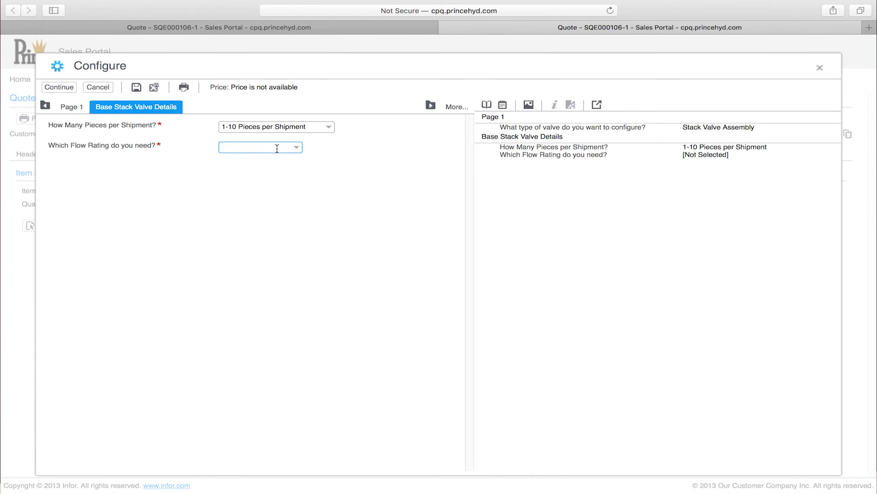
{"action": "left_click", "coordinate": [296, 148]}
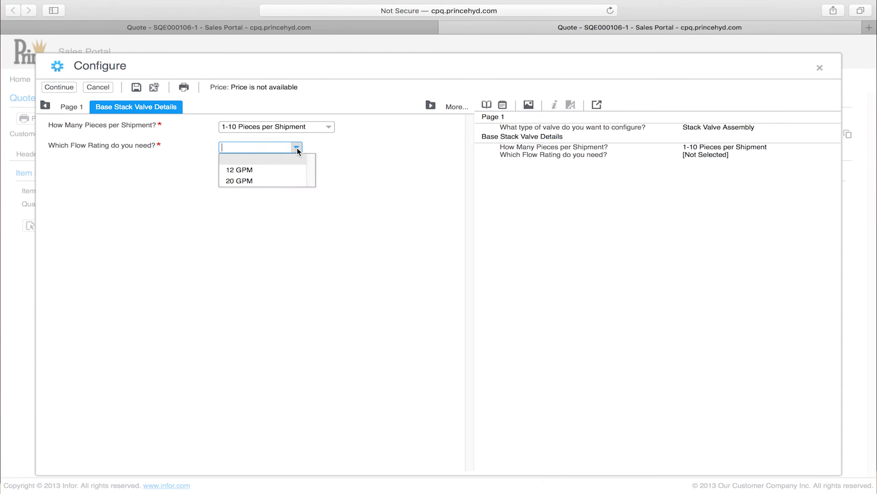
{"action": "left_click", "coordinate": [251, 170]}
Set the stack valve type to Not Proportional and the paint option to GB - Paint Gloss Black
{"action": "left_click", "coordinate": [297, 233]}
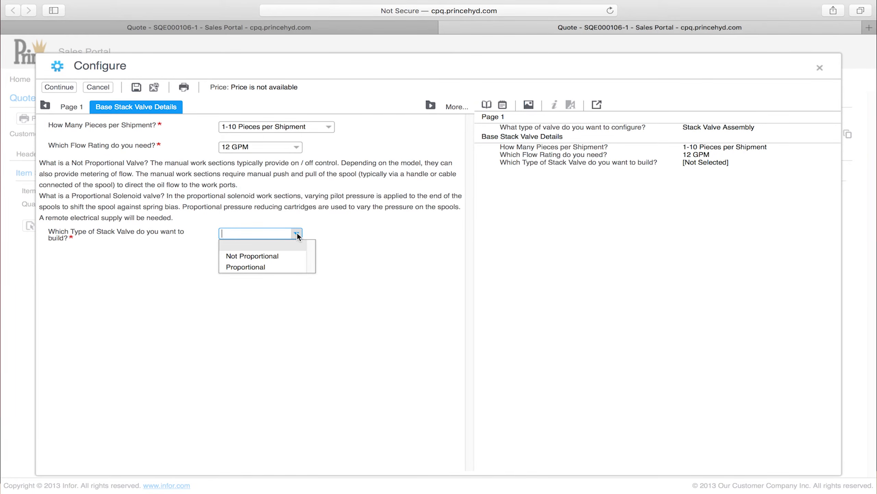
{"action": "left_click", "coordinate": [267, 256]}
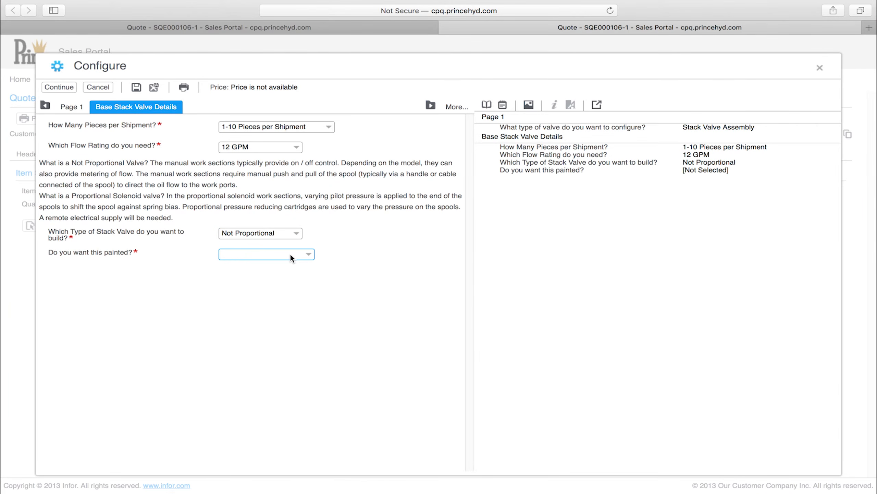
{"action": "left_click", "coordinate": [309, 256]}
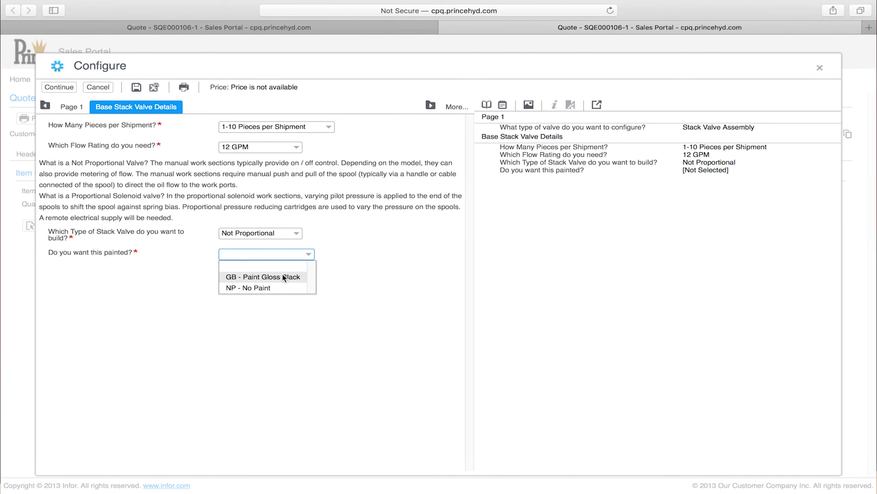
{"action": "left_click", "coordinate": [252, 276]}
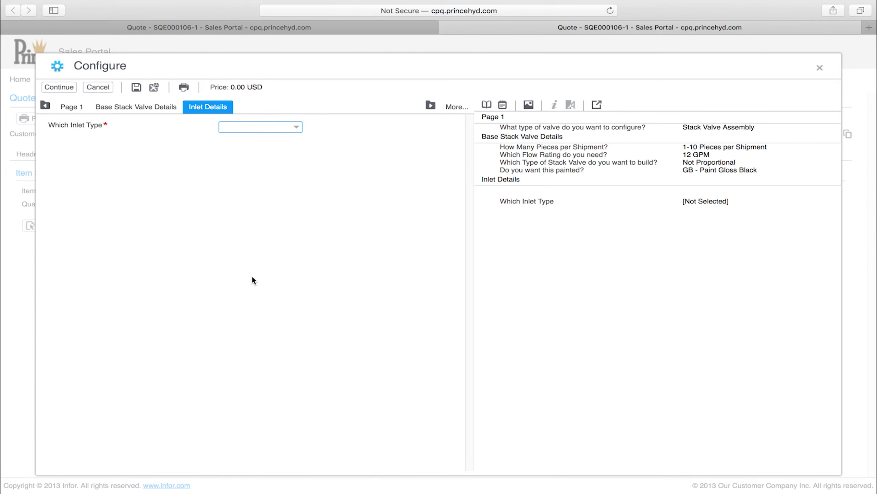
Choose Standard Inlet as the inlet type and accept port size #8 SAE, relief option Adj High Pressure 1500-3000 PSI and relief setting 2,000
{"action": "left_click", "coordinate": [298, 127]}
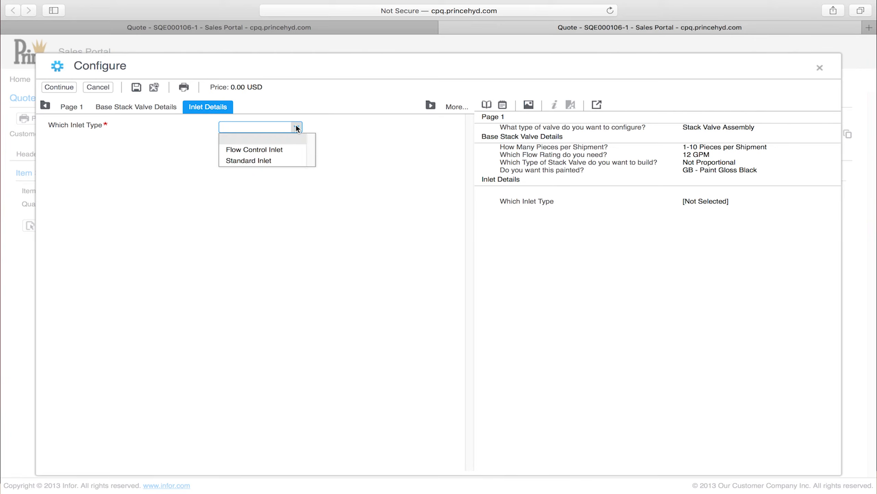
{"action": "left_click", "coordinate": [266, 160]}
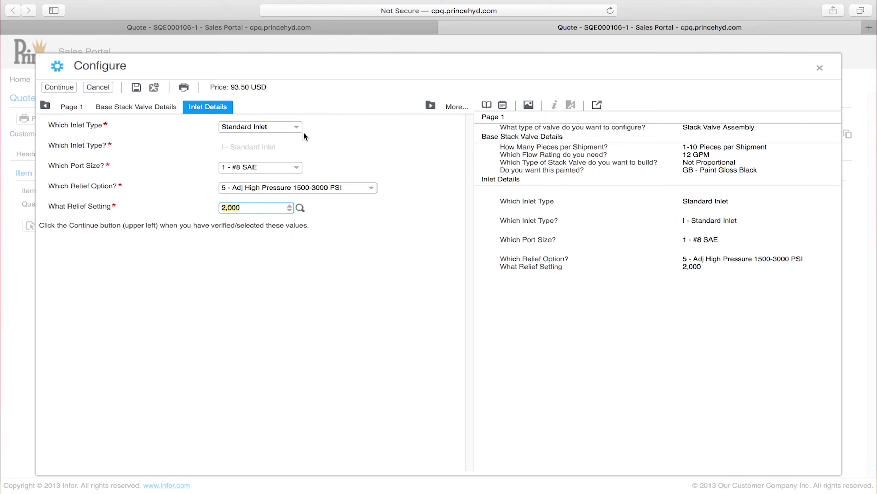
{"action": "left_click", "coordinate": [296, 168]}
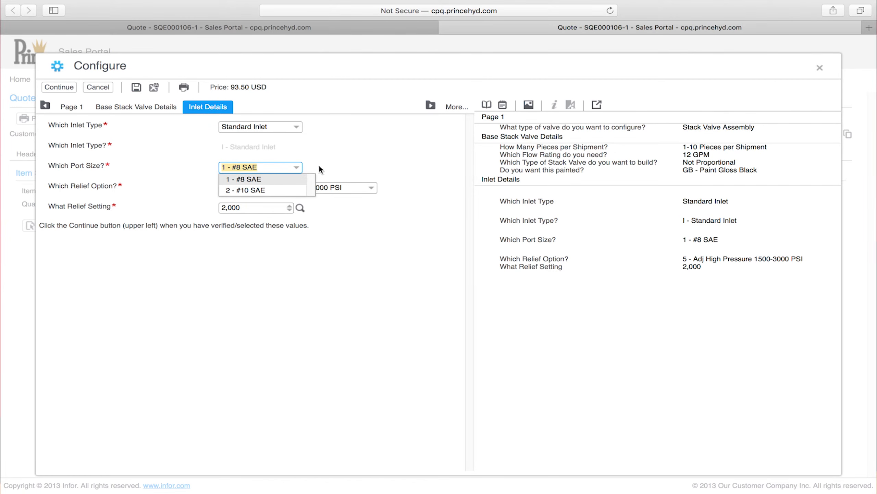
{"action": "left_click", "coordinate": [372, 188]}
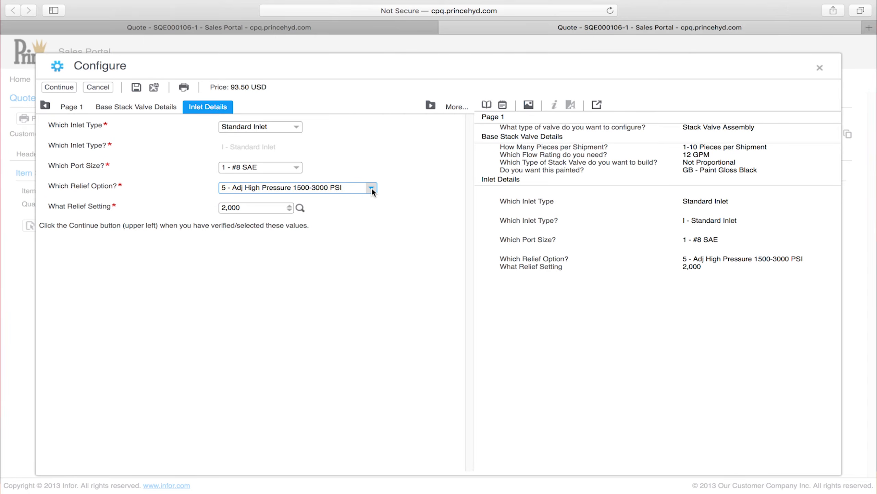
{"action": "left_click", "coordinate": [372, 188]}
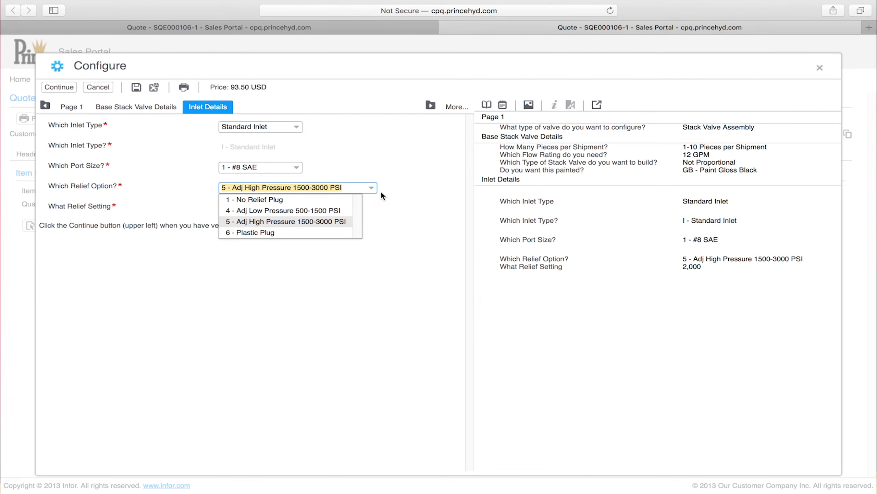
{"action": "left_click", "coordinate": [397, 205]}
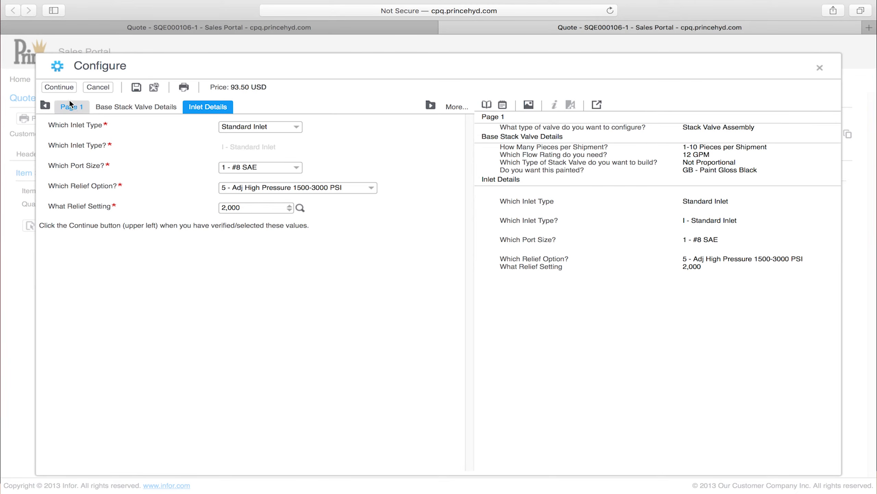
{"action": "left_click", "coordinate": [60, 86]}
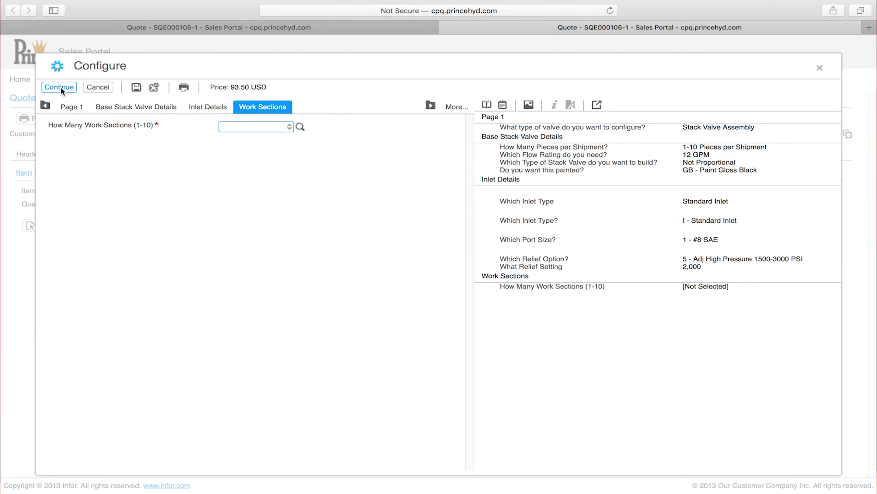
Set the number of work sections to 1 and choose Manual Work Section as the type for Work Section 1
{"action": "left_click", "coordinate": [289, 128]}
{"action": "left_click", "coordinate": [290, 125]}
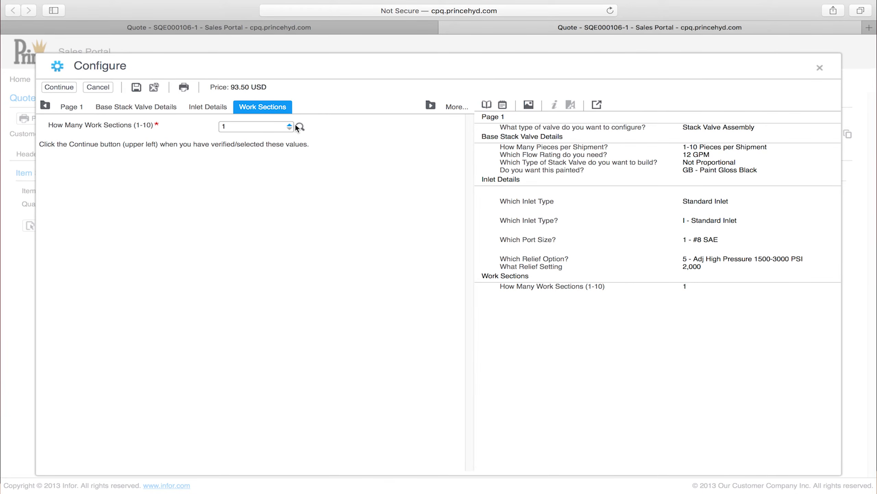
{"action": "left_click", "coordinate": [54, 86]}
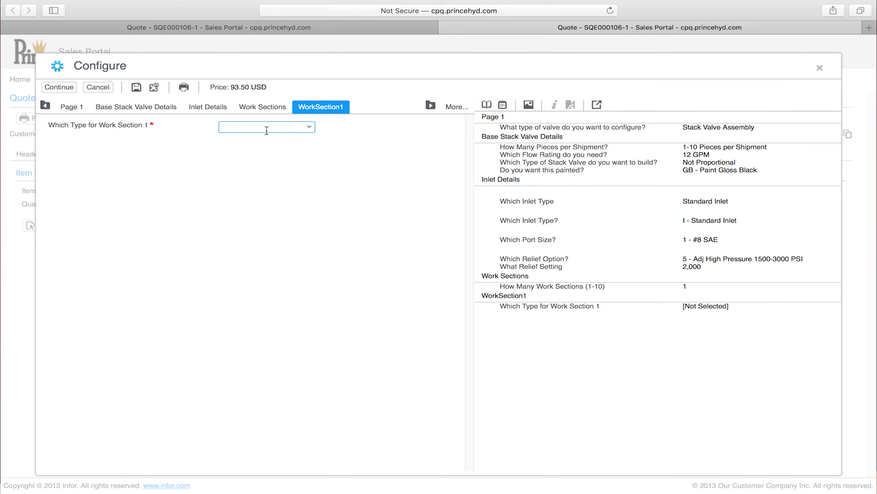
{"action": "left_click", "coordinate": [308, 128]}
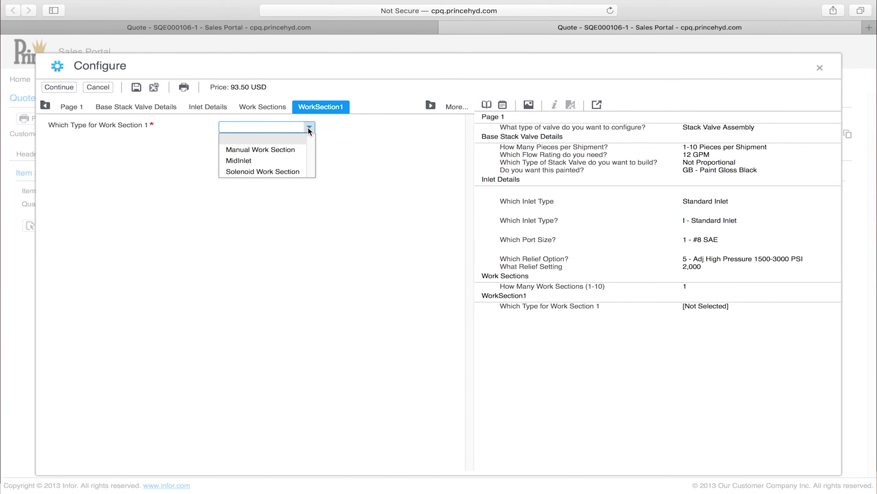
{"action": "left_click", "coordinate": [271, 149]}
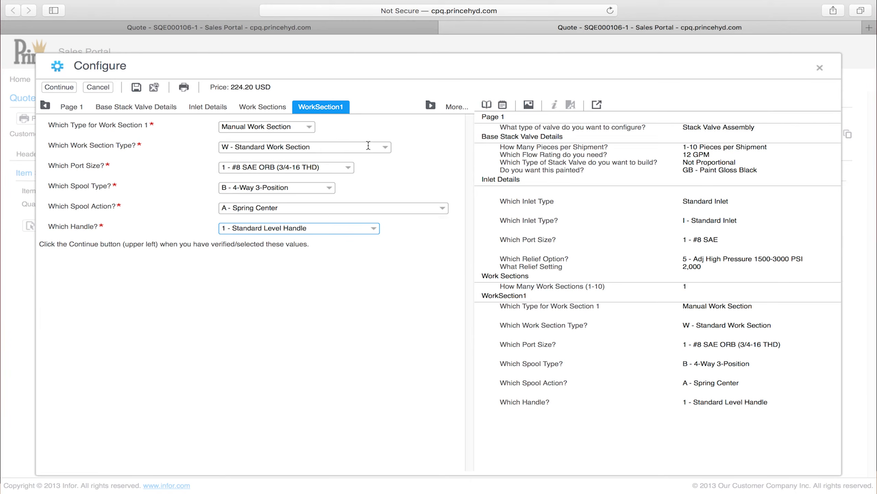
Review the available work section types, port sizes, spool types, spool actions and handles for Work Section 1, keeping the defaults
{"action": "left_click", "coordinate": [386, 147]}
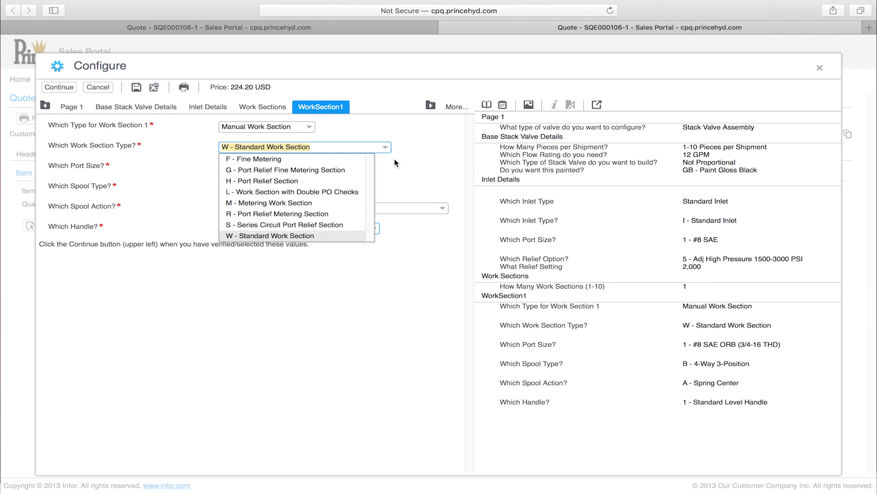
{"action": "left_click", "coordinate": [394, 158]}
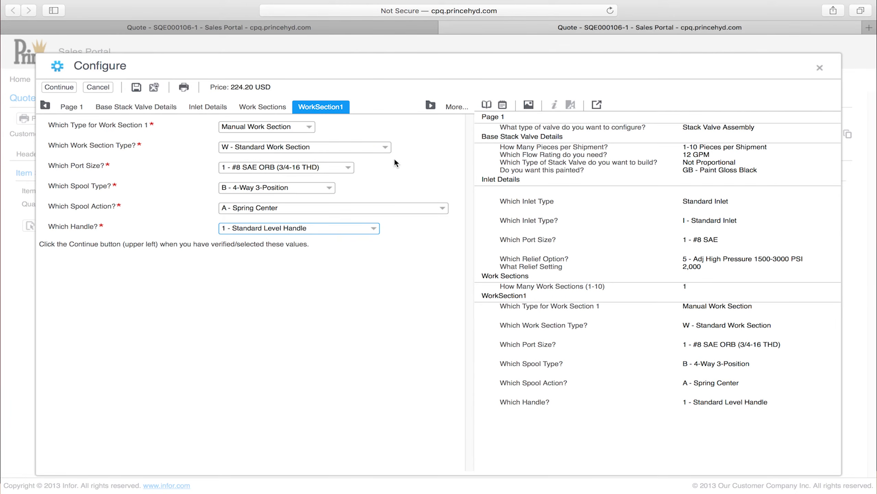
{"action": "left_click", "coordinate": [348, 168]}
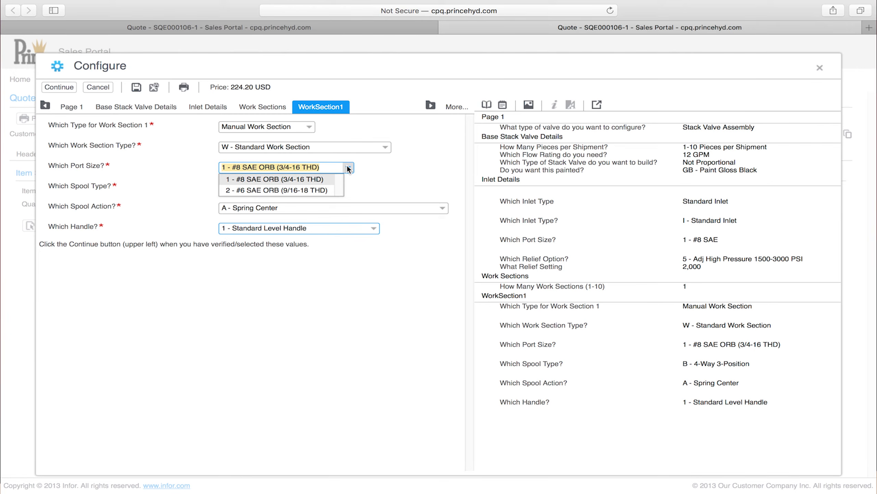
{"action": "left_click", "coordinate": [369, 167]}
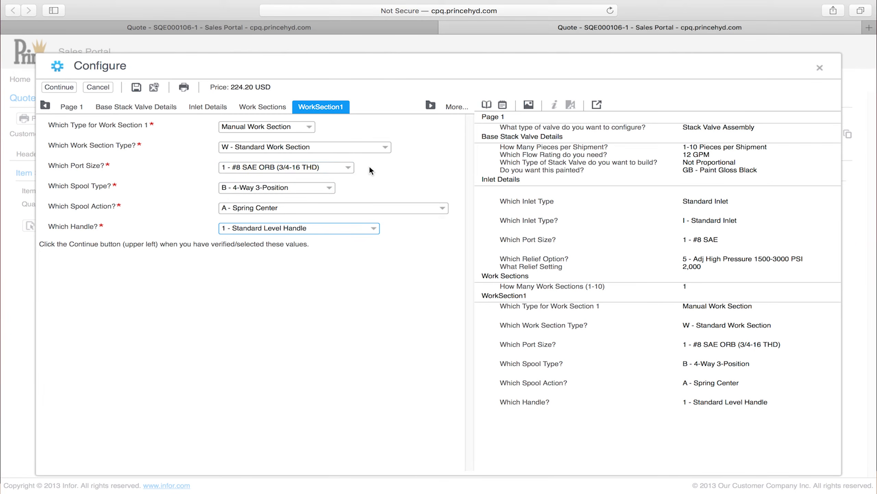
{"action": "left_click", "coordinate": [328, 188]}
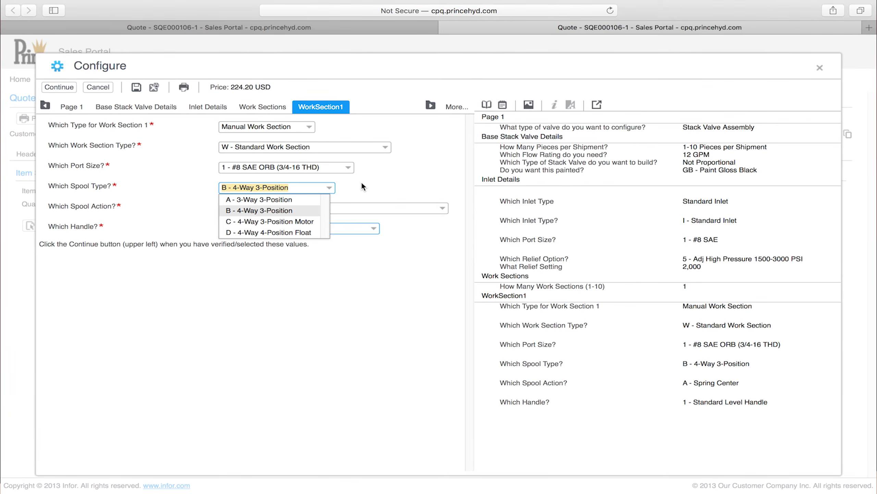
{"action": "left_click", "coordinate": [442, 208]}
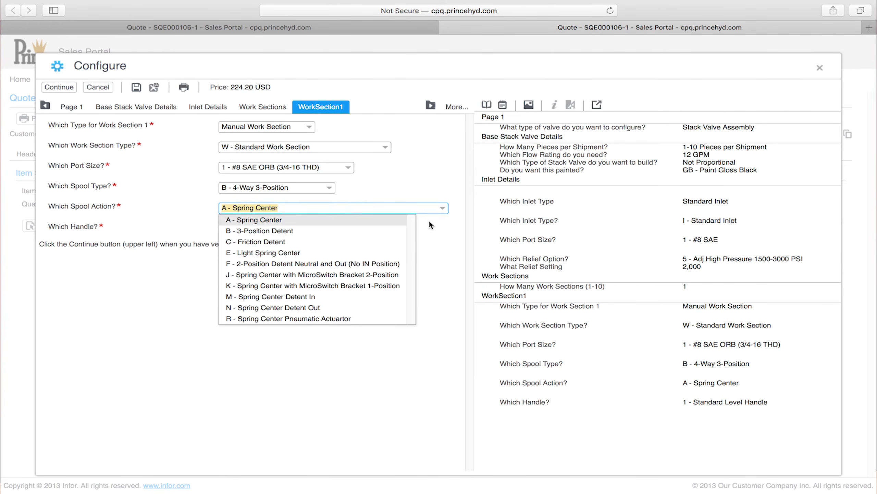
{"action": "left_click", "coordinate": [444, 233]}
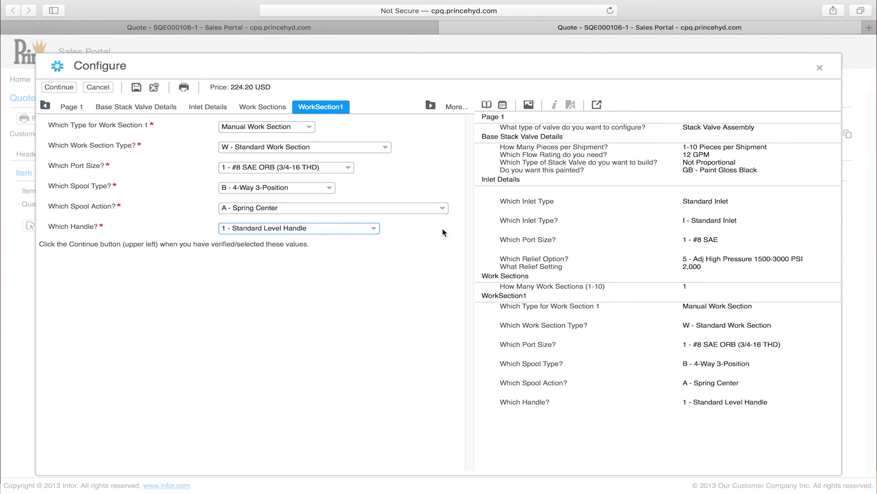
{"action": "left_click", "coordinate": [374, 229]}
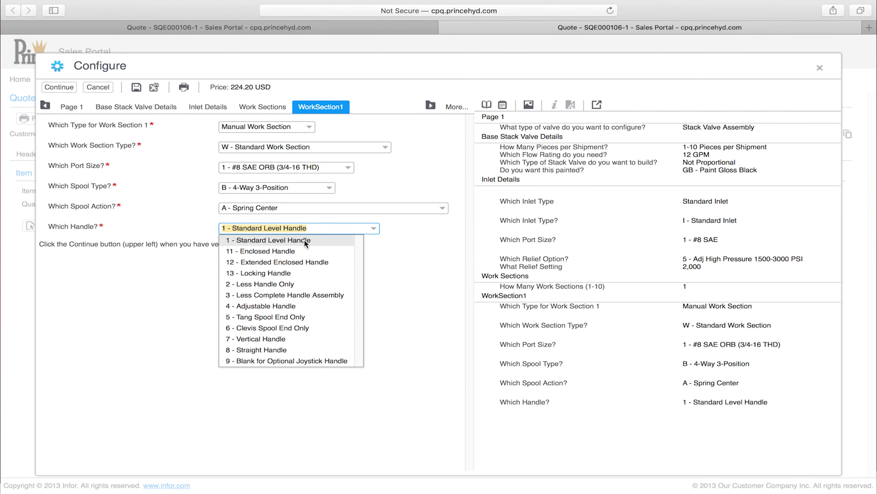
{"action": "left_click", "coordinate": [388, 245]}
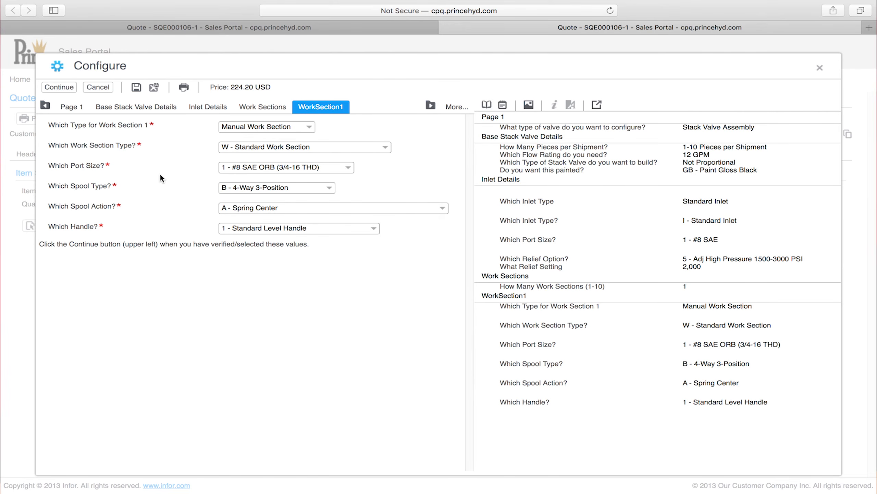
Finish the valve configuration with outlet type E - Standard, port size #8 SAE ORB (3/4-16 THD) and exhaust option Standard Open Center Outlet w/ Conversion Plug
{"action": "left_click", "coordinate": [57, 87]}
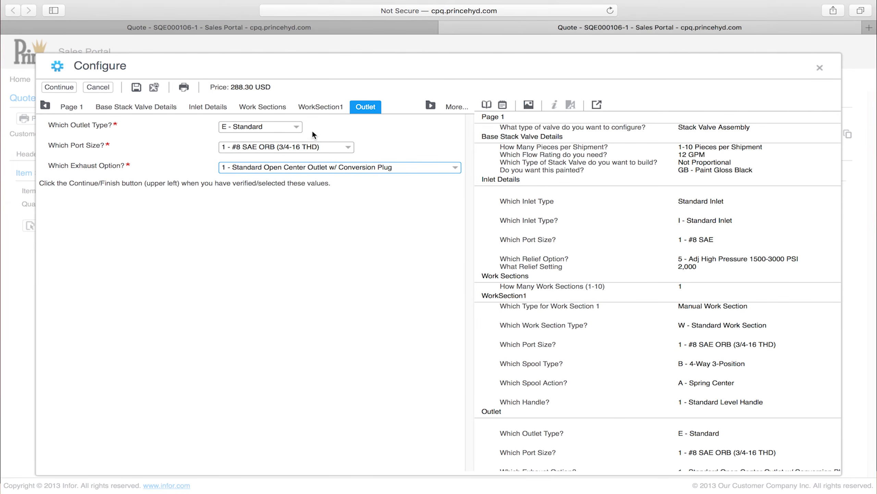
{"action": "left_click", "coordinate": [295, 127]}
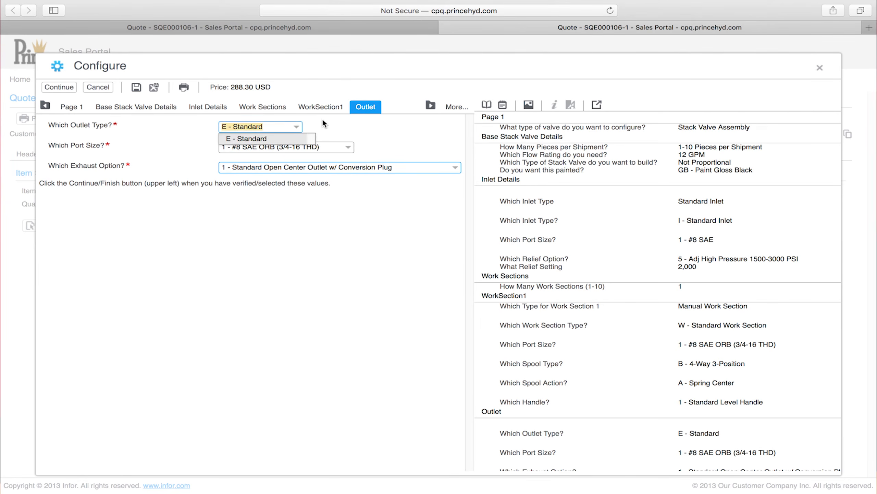
{"action": "left_click", "coordinate": [339, 120]}
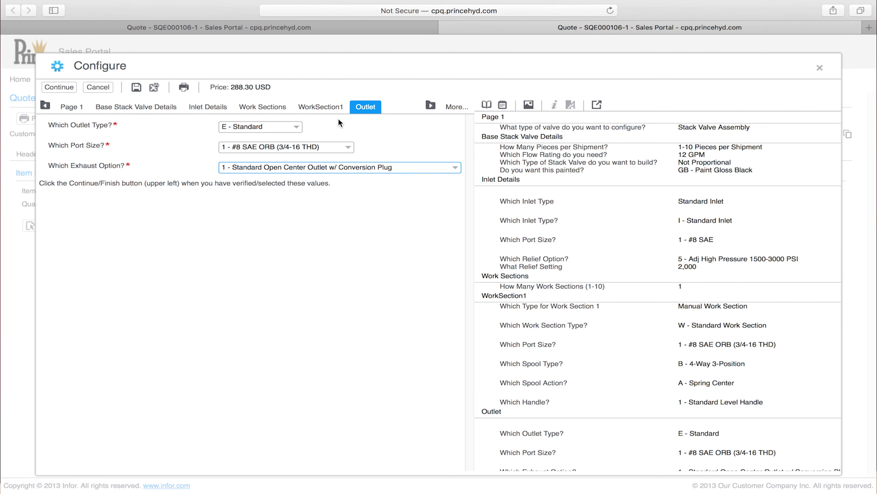
{"action": "left_click", "coordinate": [349, 147]}
{"action": "left_click", "coordinate": [372, 148]}
{"action": "left_click", "coordinate": [454, 169]}
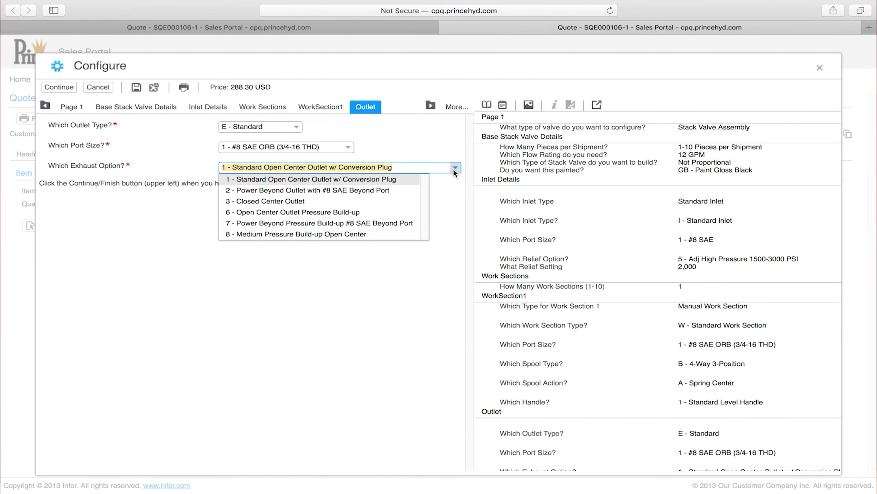
{"action": "left_click", "coordinate": [443, 196]}
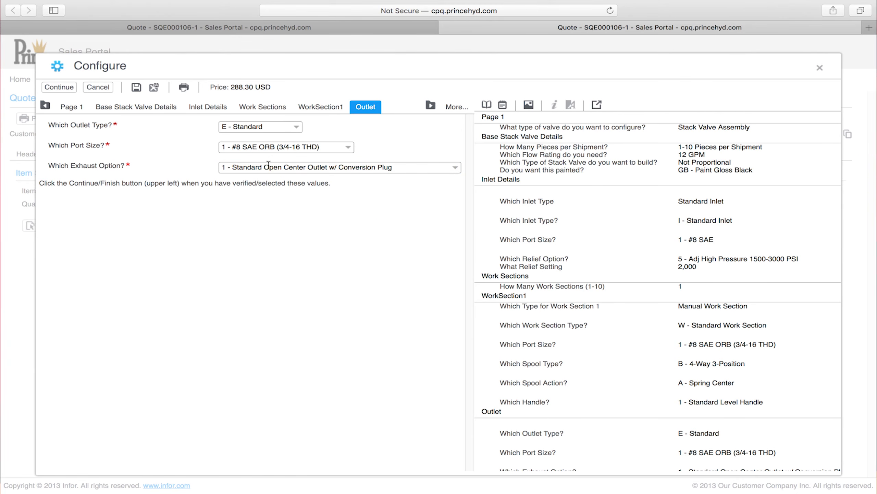
{"action": "left_click", "coordinate": [61, 86]}
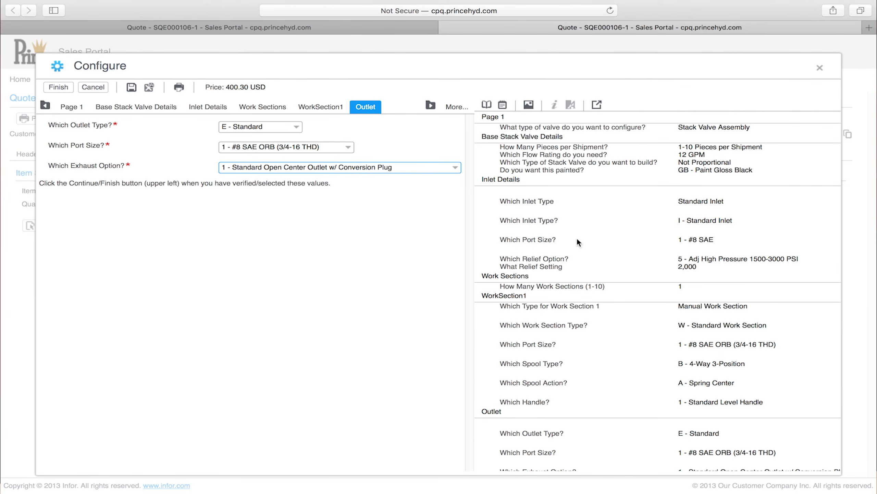
{"action": "left_click", "coordinate": [60, 87]}
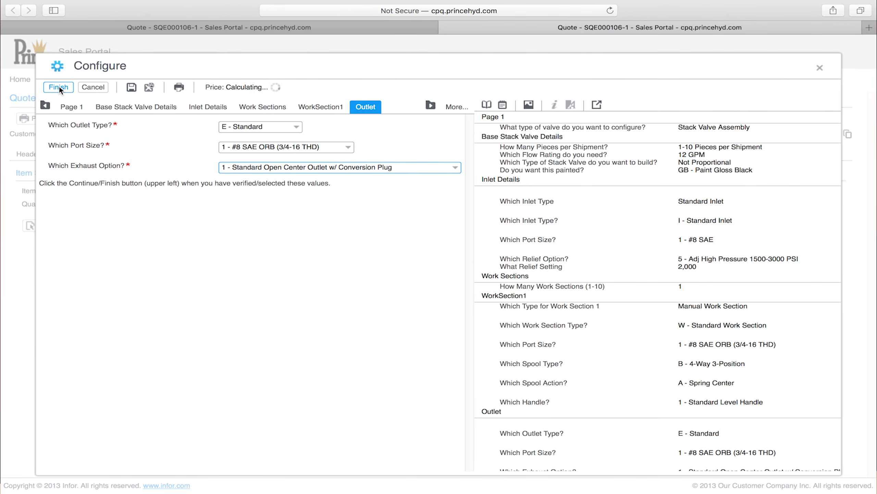